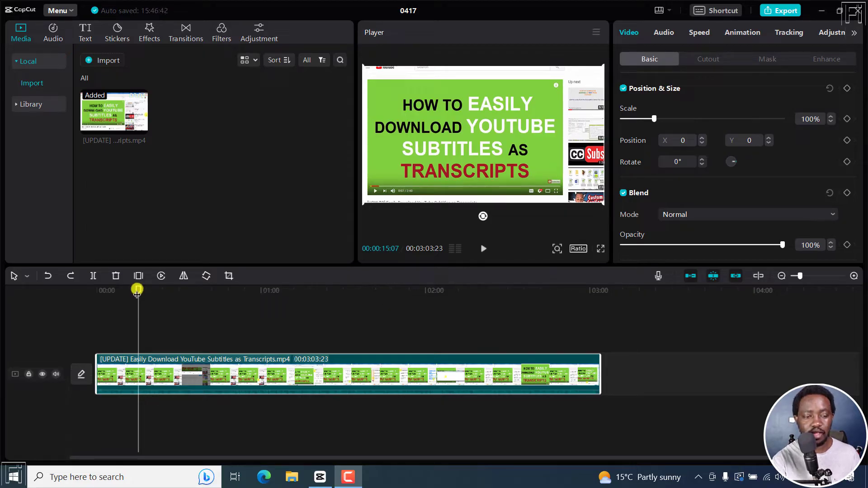
# Step: Scrub through the video from the start, stopping playback and sampling about 0:26 and 1:00
pyautogui.moveTo(139, 294); pyautogui.dragTo(61, 302)
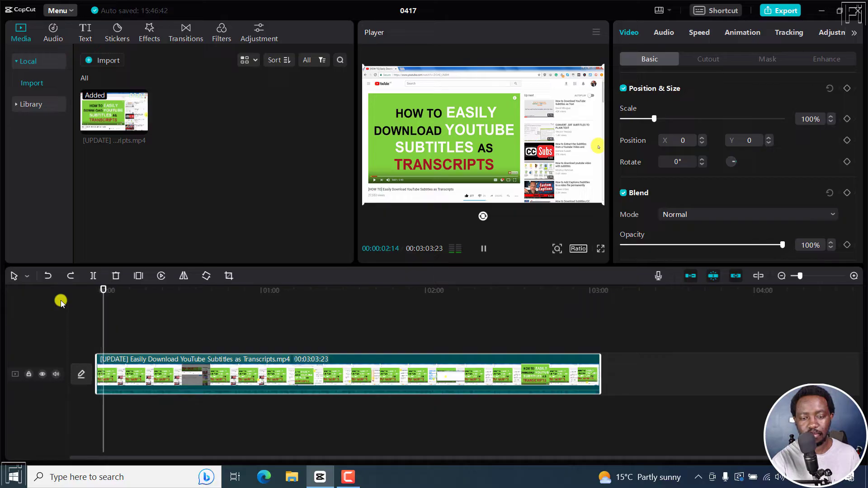
pyautogui.press('space')
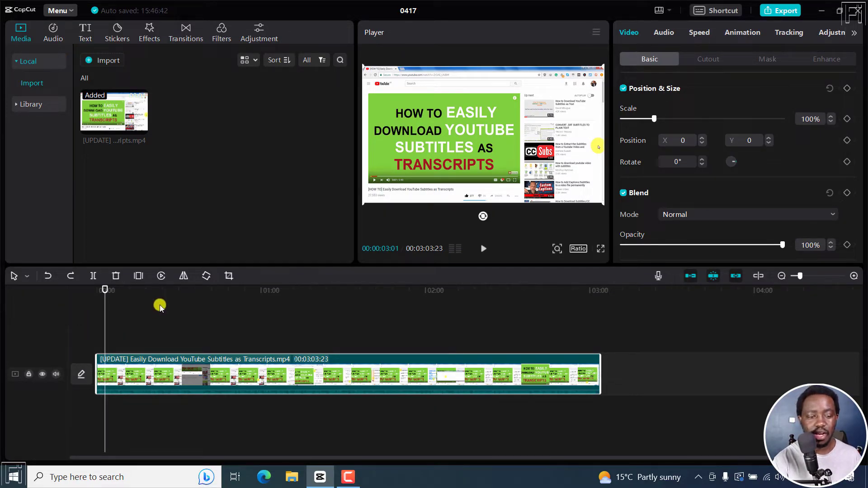
pyautogui.click(170, 290)
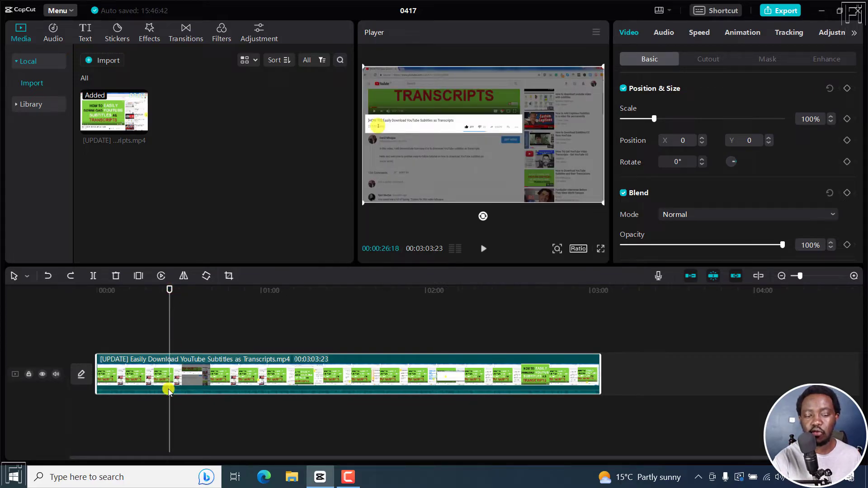
pyautogui.click(264, 291)
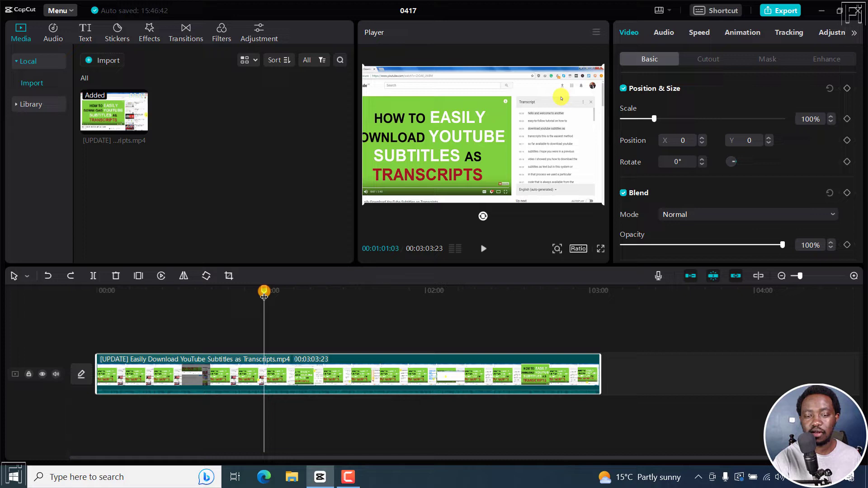
# Step: At the 0:30 mark, select the clip and show its audio settings: Volume 0.0dB, fades 0.0s
pyautogui.click(179, 291)
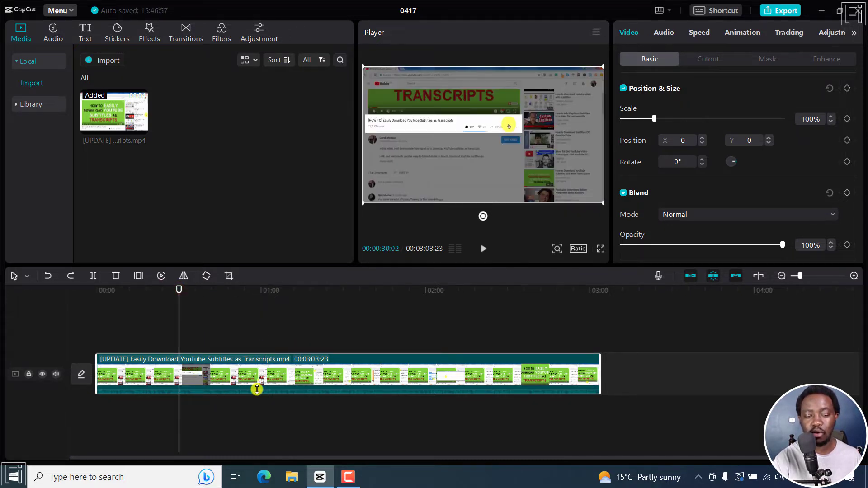
pyautogui.click(201, 385)
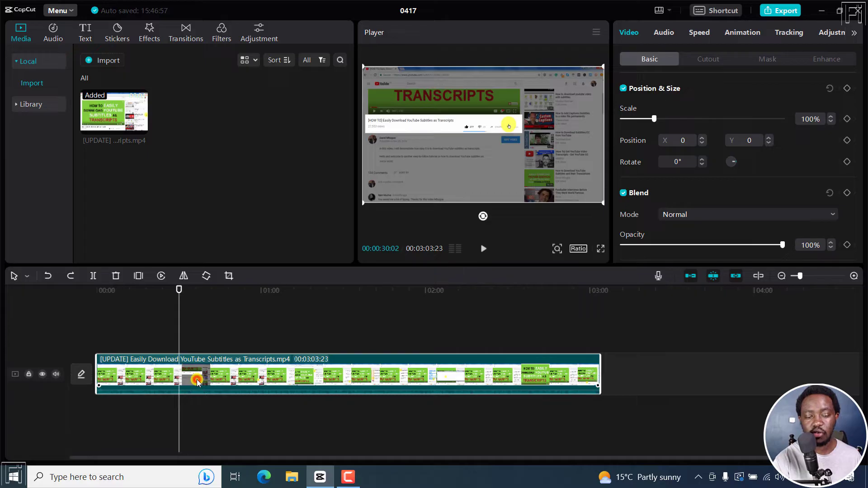
pyautogui.click(664, 32)
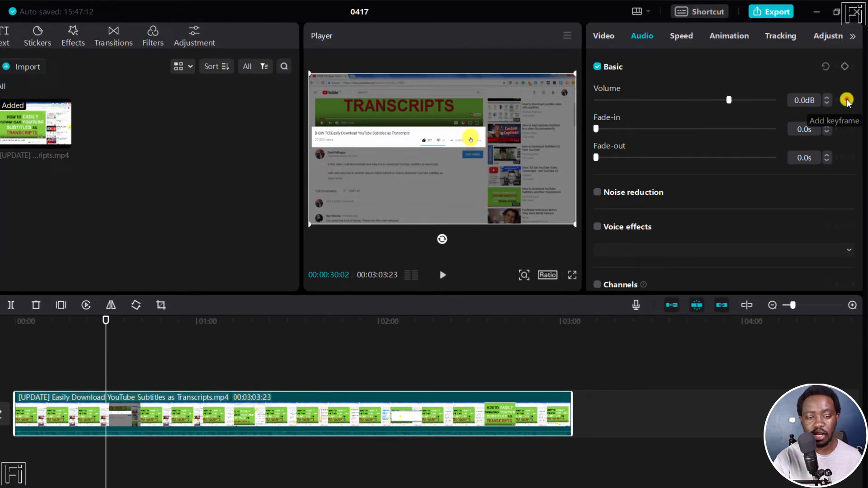
# Step: Add Volume keyframes at 0:30, 0:28:08, 0:59 and 1:02:22, all left at 0.0dB
pyautogui.click(846, 102)
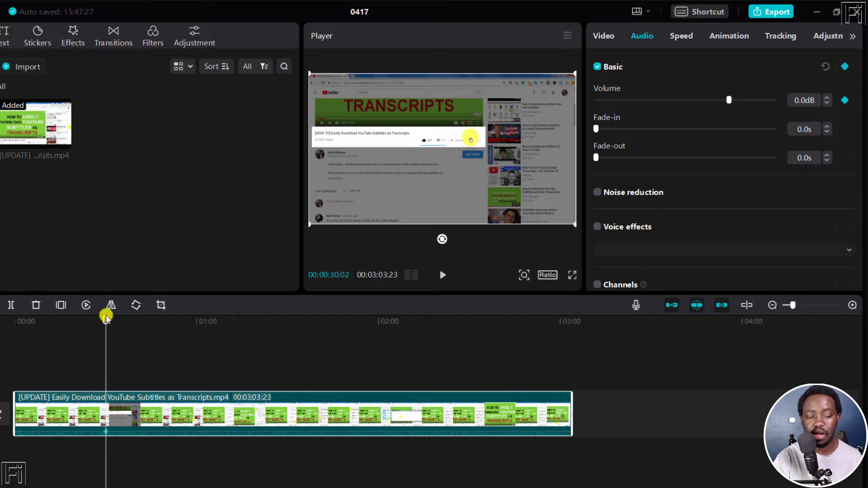
pyautogui.moveTo(106, 318); pyautogui.dragTo(100, 320)
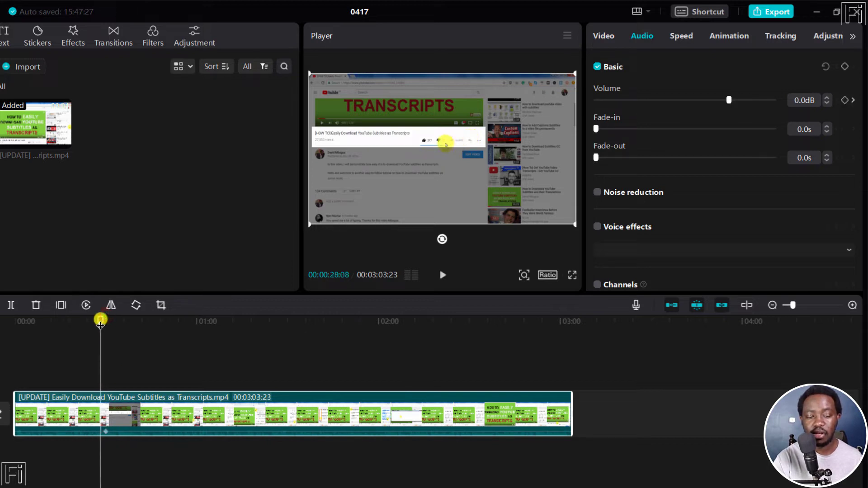
pyautogui.click(842, 100)
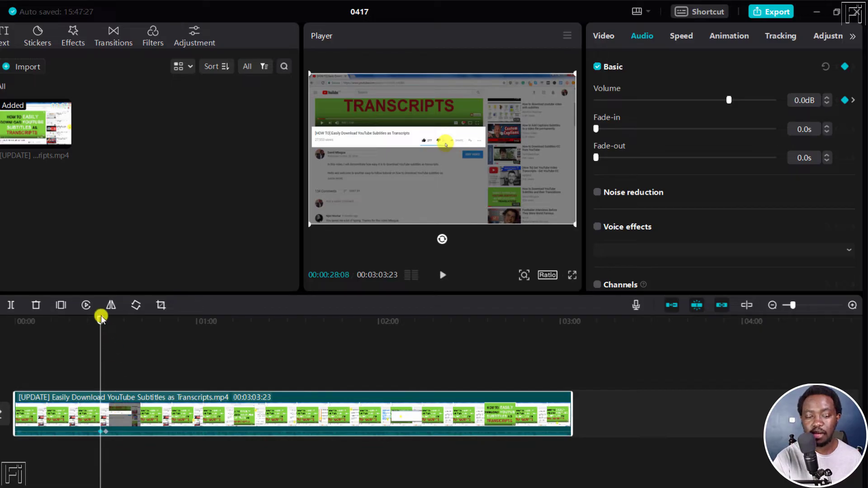
pyautogui.moveTo(100, 318); pyautogui.dragTo(196, 319)
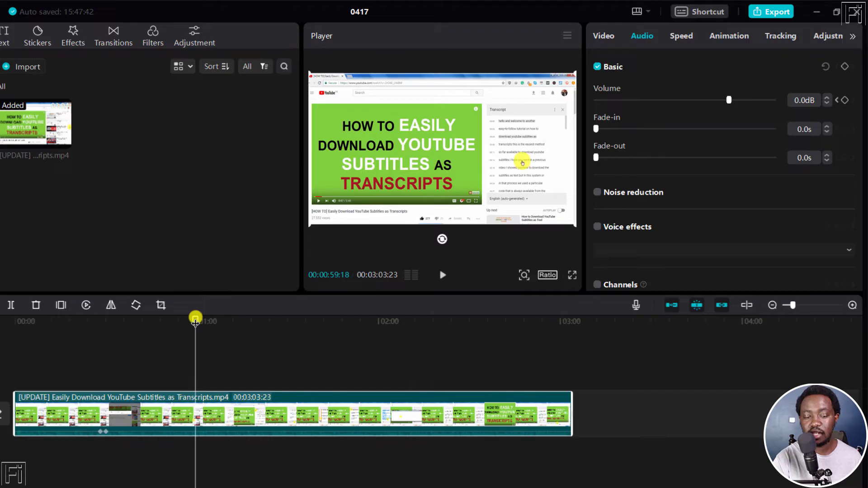
pyautogui.click(845, 100)
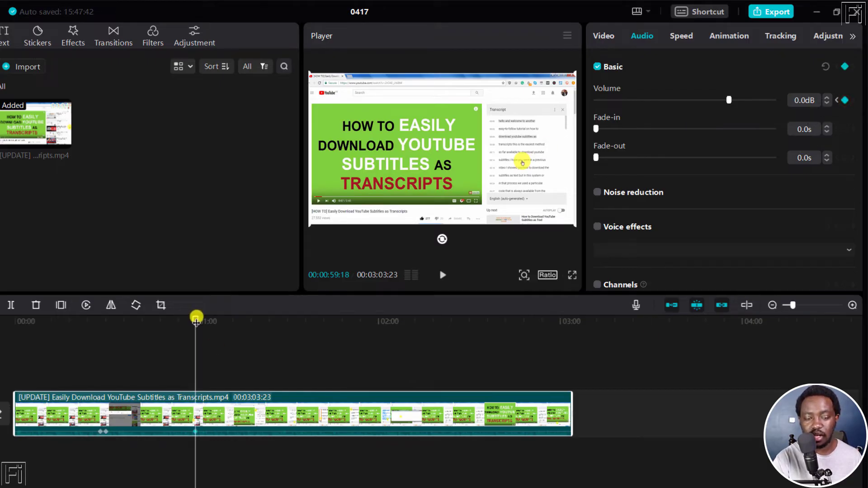
pyautogui.moveTo(196, 319); pyautogui.dragTo(204, 320)
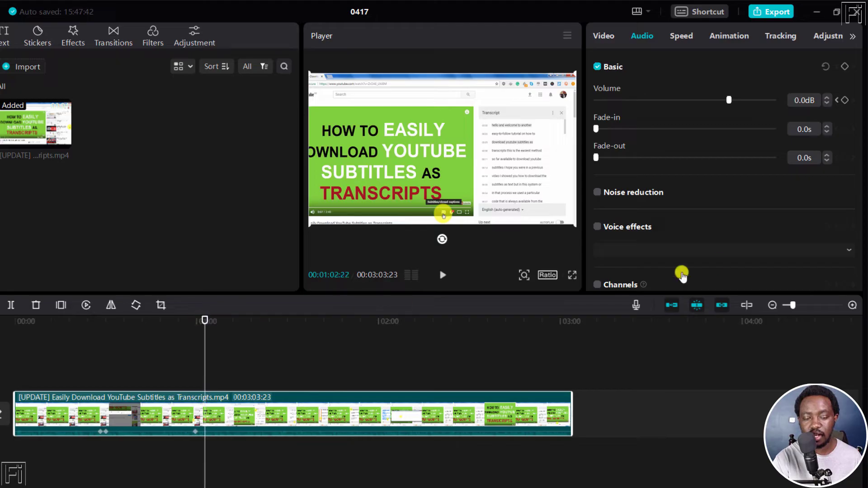
pyautogui.click(845, 101)
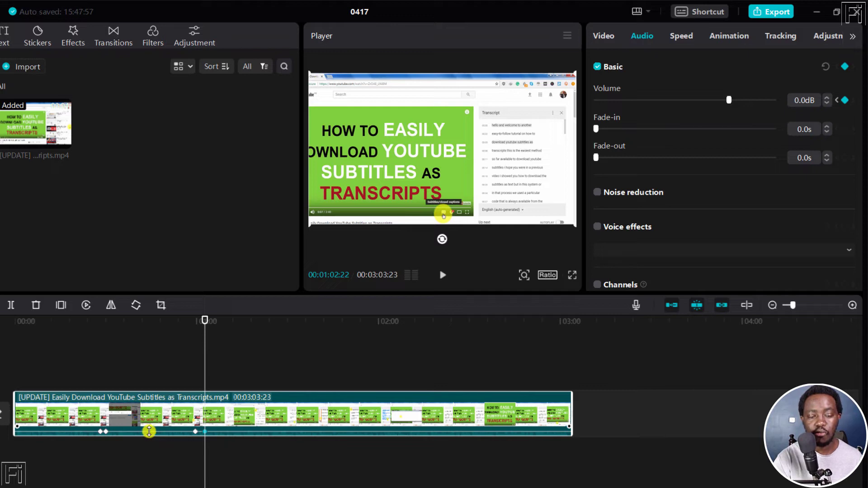
# Step: Pull the volume between the keyframe pairs down to silence and play from about 0:22 to hear it
pyautogui.moveTo(149, 430); pyautogui.dragTo(149, 431)
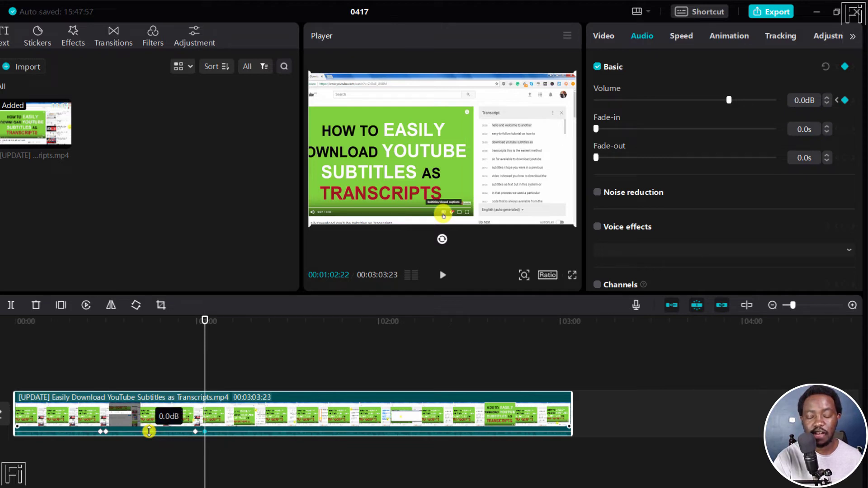
pyautogui.moveTo(149, 431); pyautogui.dragTo(149, 445)
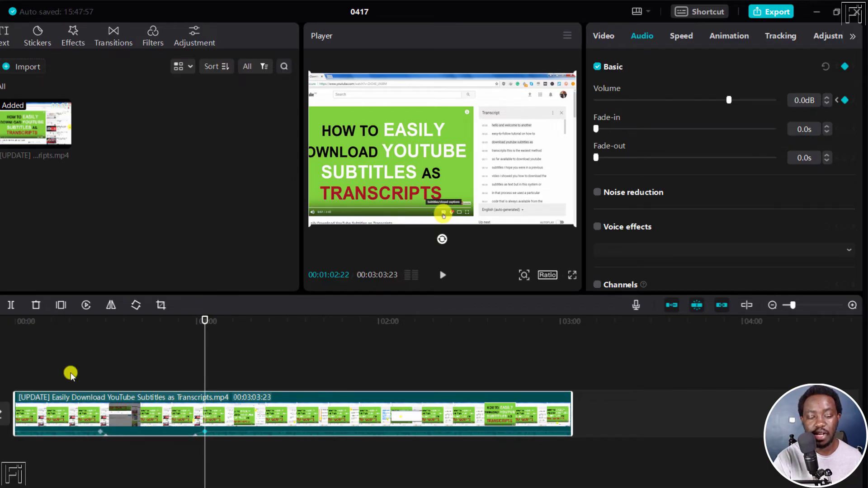
pyautogui.moveTo(77, 320); pyautogui.dragTo(84, 322)
pyautogui.press('space')
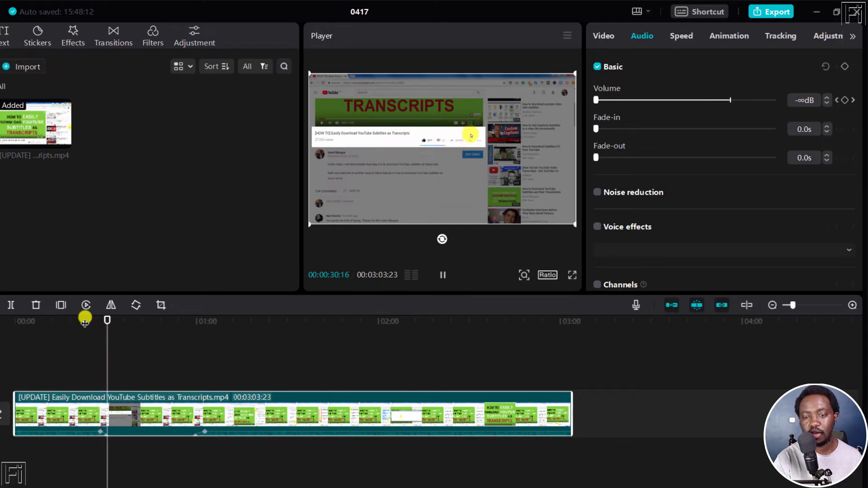
pyautogui.press('space')
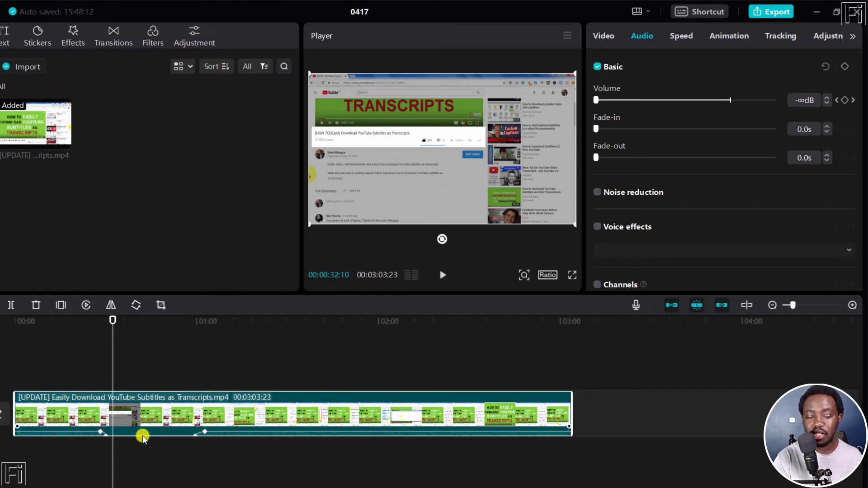
# Step: Raise that middle volume section to -8.5dB and play it back
pyautogui.moveTo(143, 438); pyautogui.dragTo(143, 433)
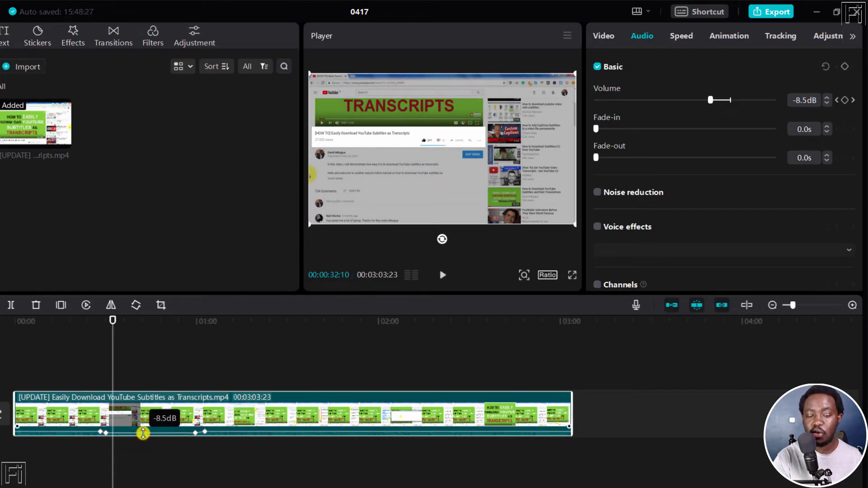
pyautogui.press('space')
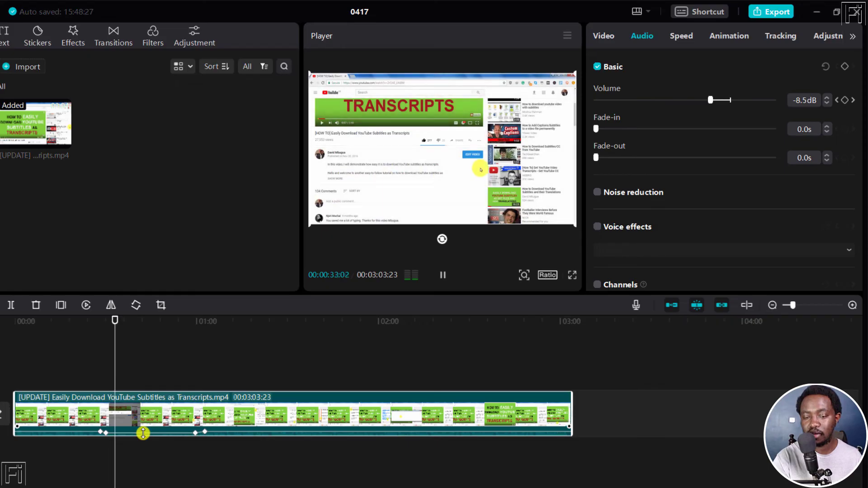
pyautogui.press('space')
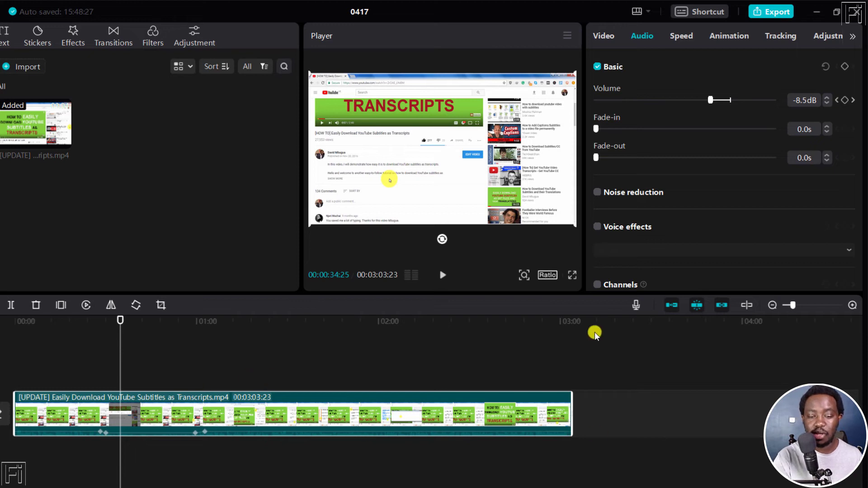
# Step: Append a second copy of the clip after the first and separate its audio onto its own track
pyautogui.click(571, 320)
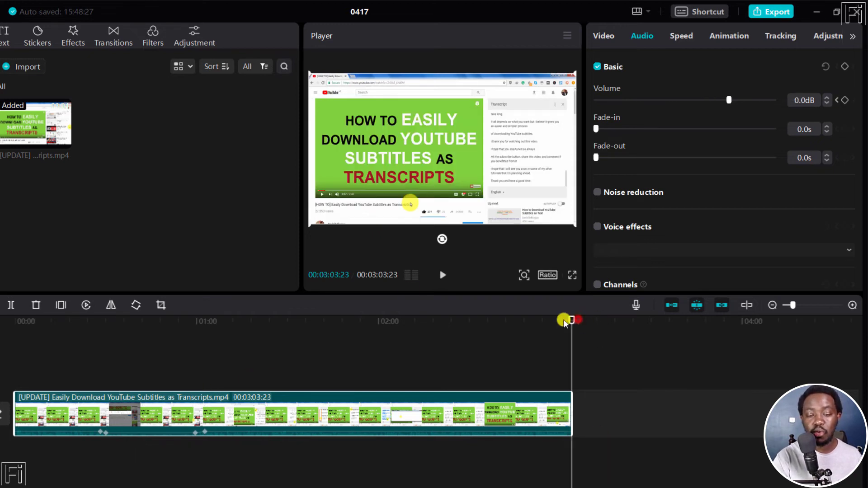
pyautogui.click(64, 139)
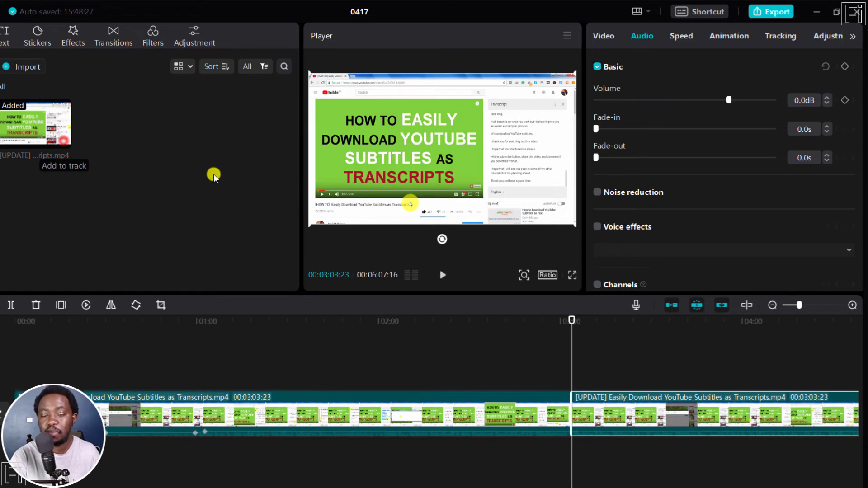
pyautogui.rightClick(634, 411)
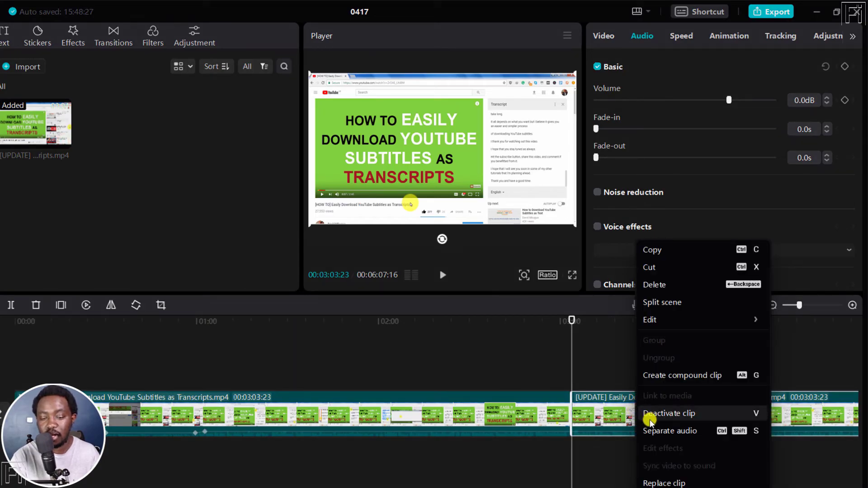
pyautogui.click(663, 435)
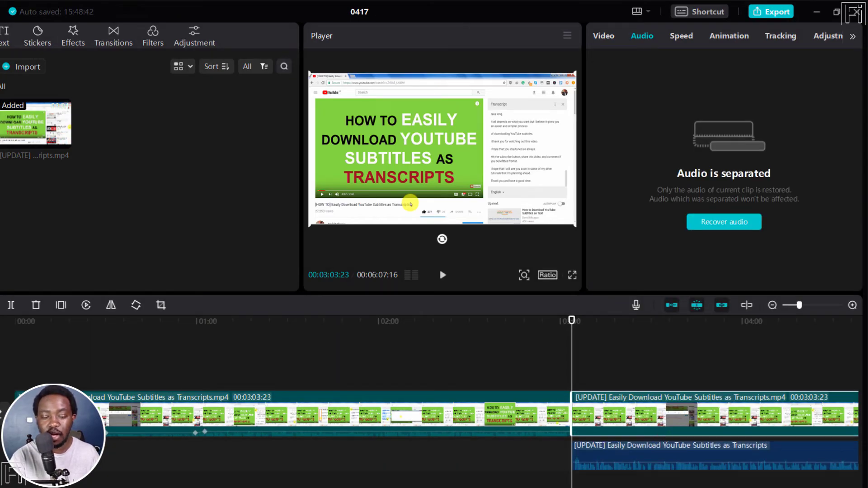
pyautogui.hscroll(10, 348, 480)
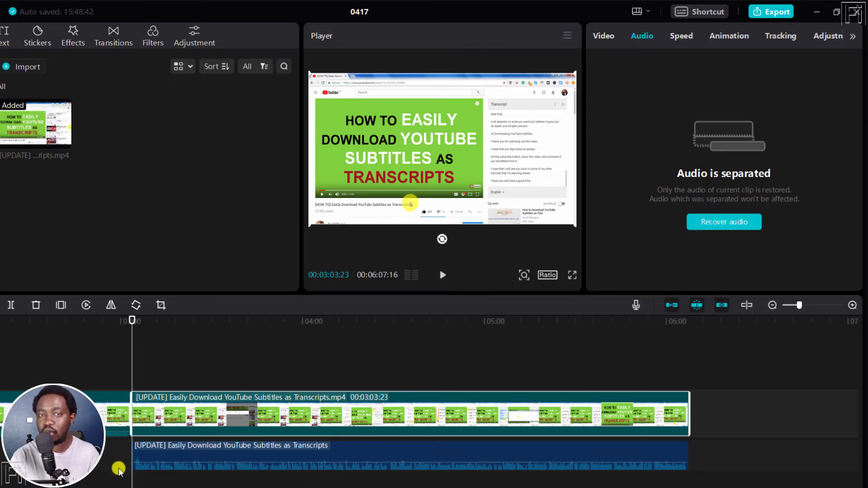
pyautogui.click(144, 451)
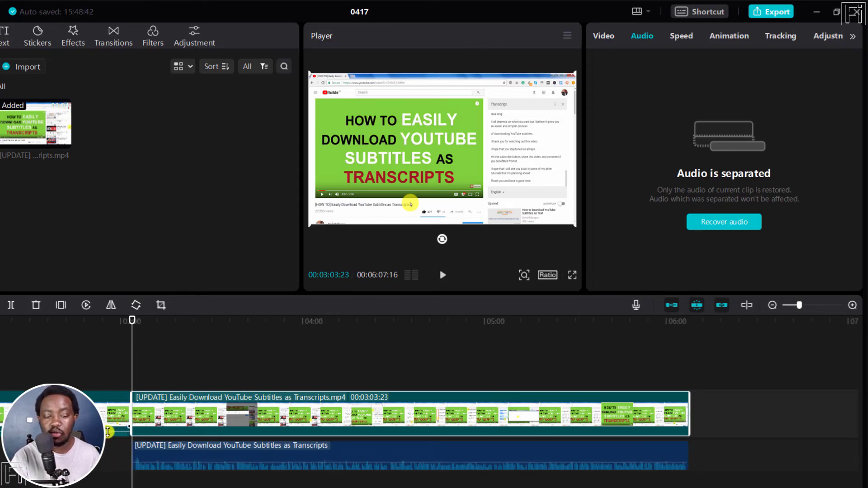
# Step: On the separated audio clip, add Volume keyframes at 03:24:20 and 03:21:11
pyautogui.click(196, 320)
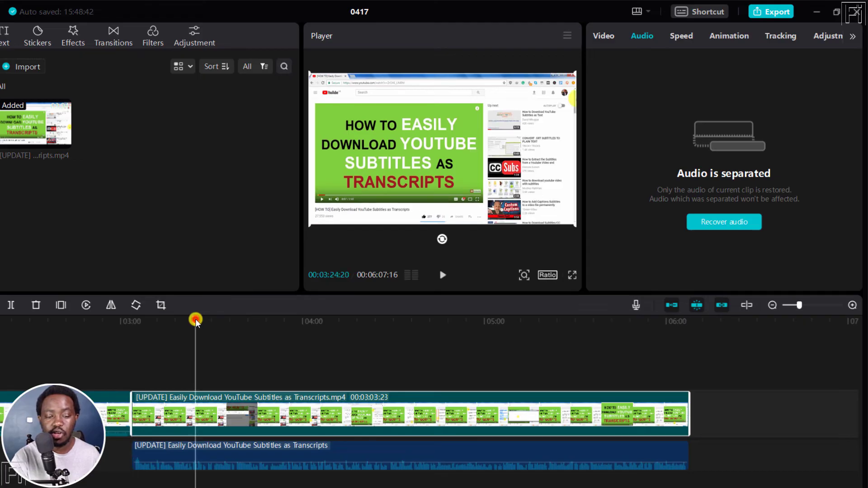
pyautogui.click(213, 454)
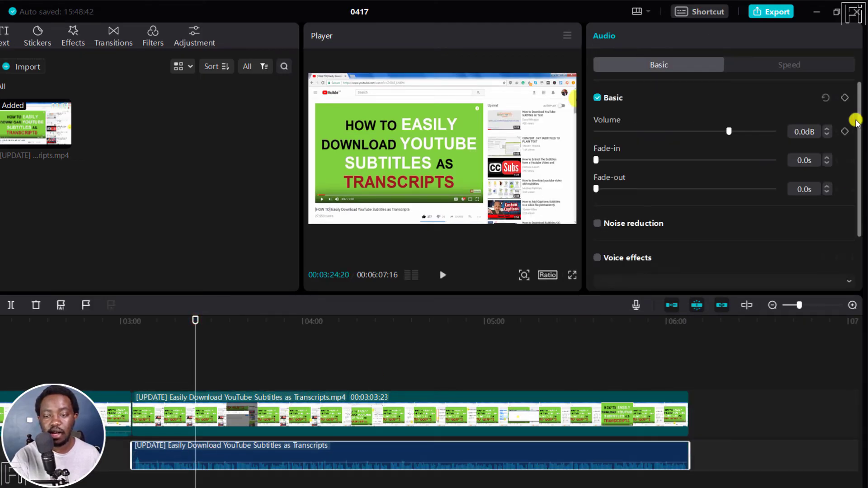
pyautogui.click(844, 131)
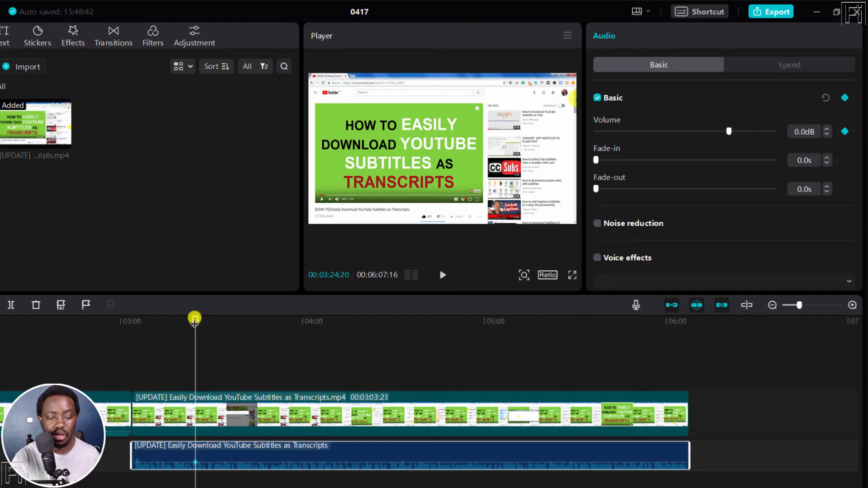
pyautogui.moveTo(192, 322); pyautogui.dragTo(185, 322)
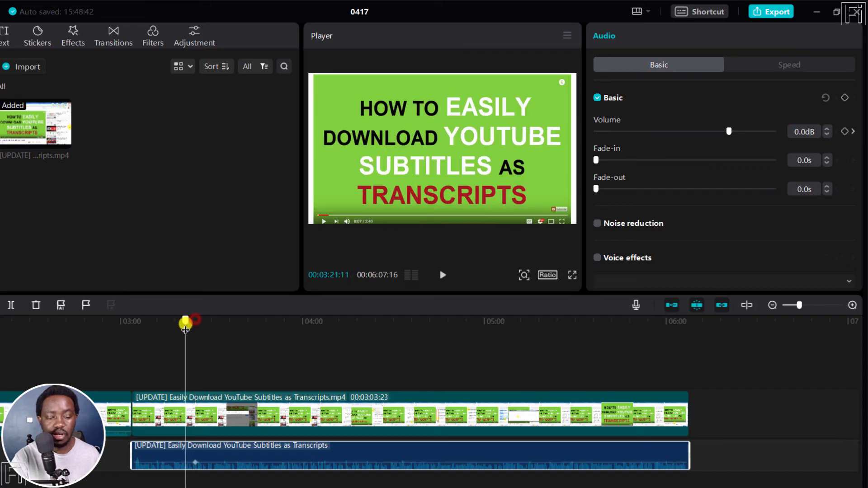
pyautogui.click(848, 132)
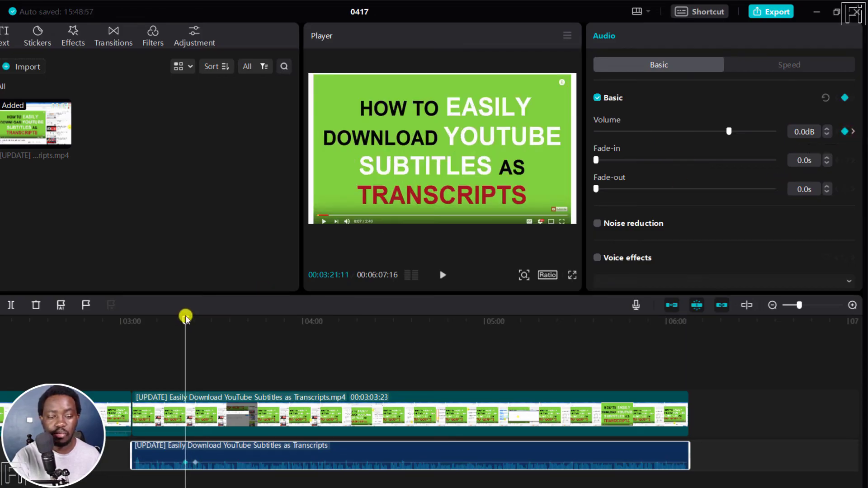
# Step: Add keyframes at 04:08:07 and 04:12:16 and drop the stretch between the keyframe pairs to -∞dB, checking at 03:27
pyautogui.moveTo(186, 316); pyautogui.dragTo(328, 343)
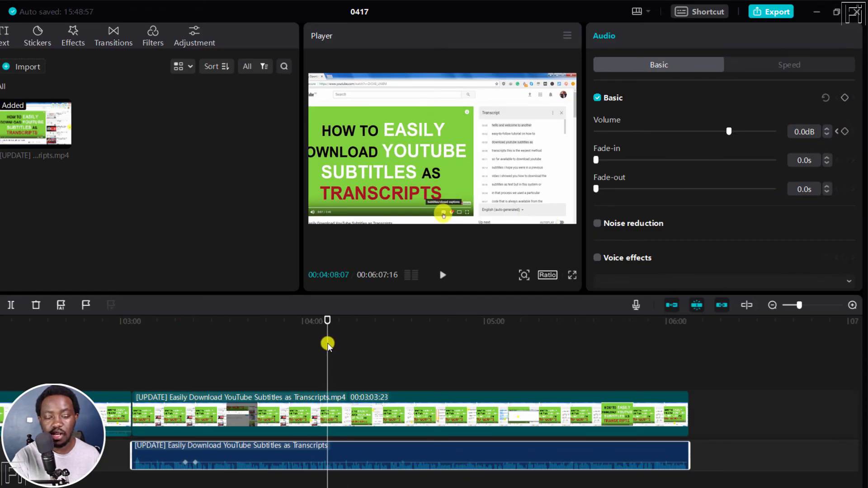
pyautogui.click(845, 133)
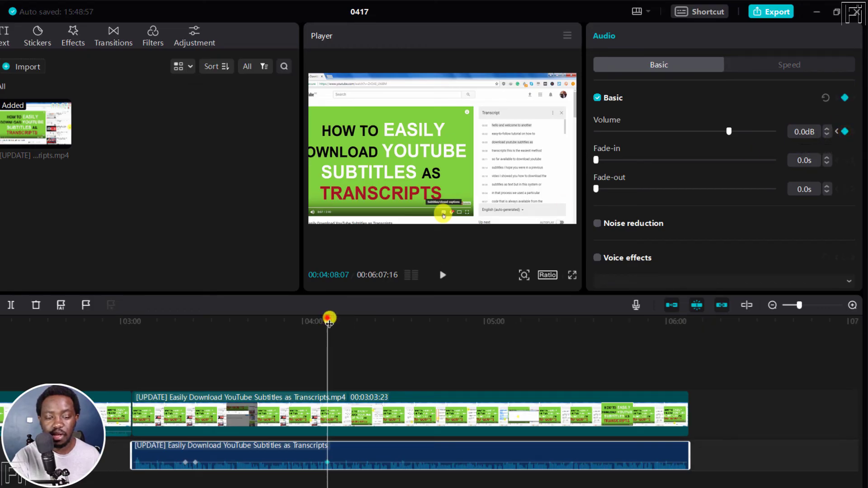
pyautogui.moveTo(329, 319); pyautogui.dragTo(340, 319)
pyautogui.click(844, 132)
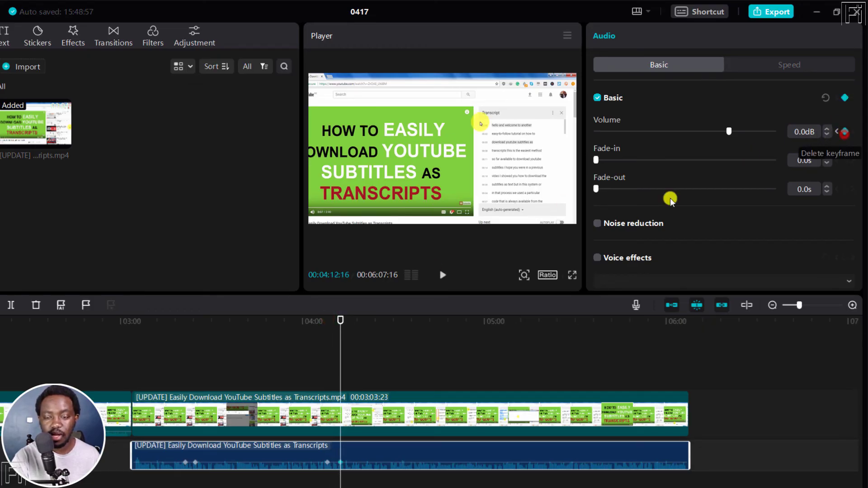
pyautogui.moveTo(256, 463); pyautogui.dragTo(254, 473)
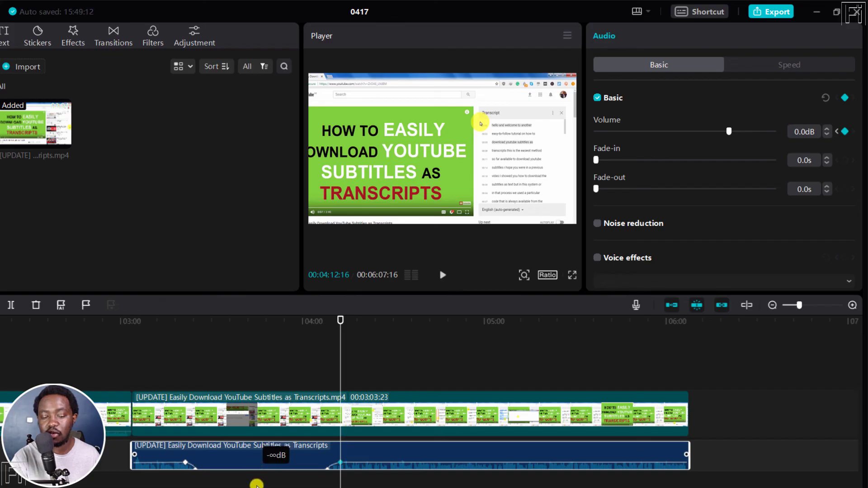
pyautogui.click(204, 321)
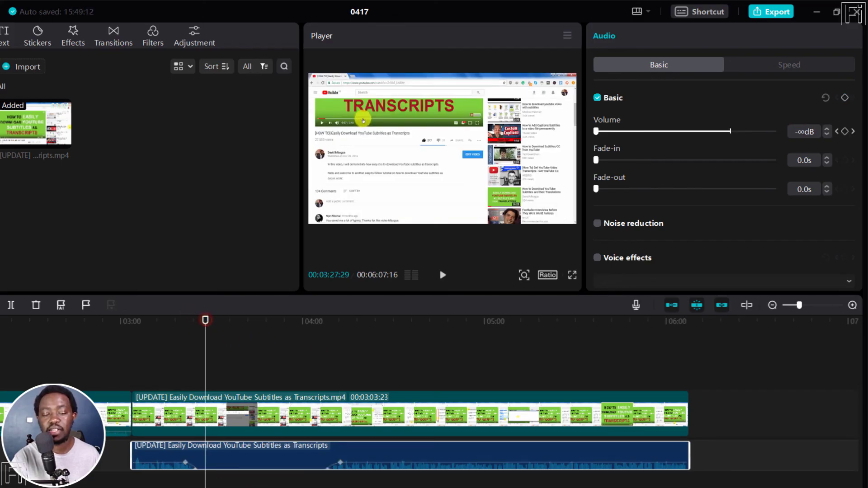